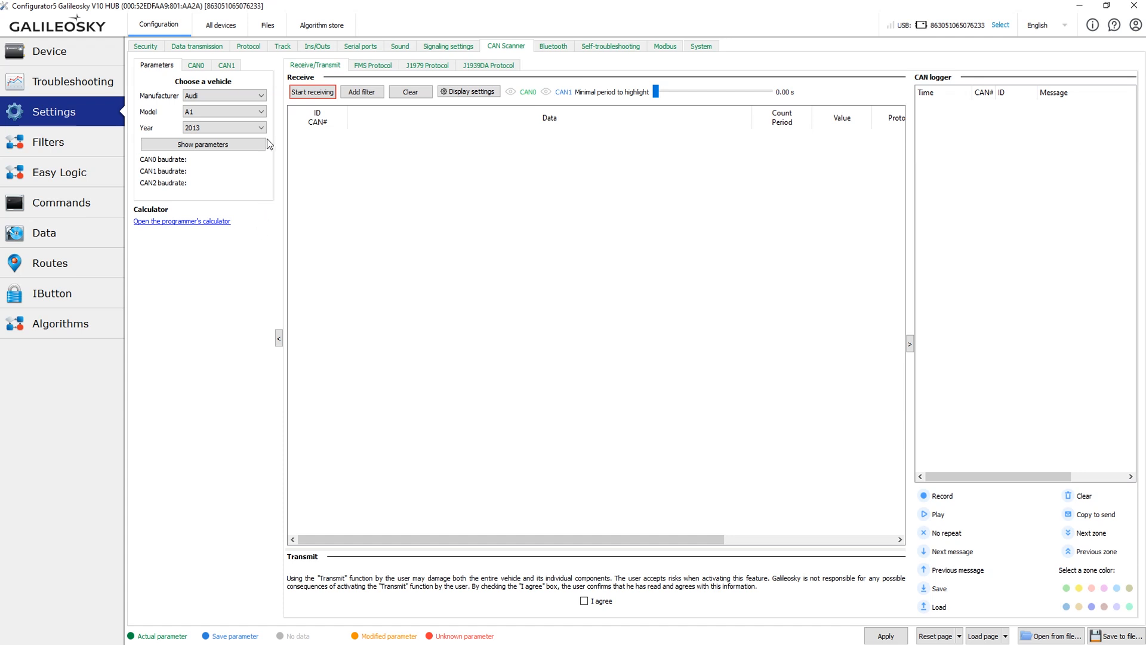
Look through the CAN0 and CAN1 bus settings and the filter types available for CAN0.
{"action": "left_click", "coordinate": [195, 67]}
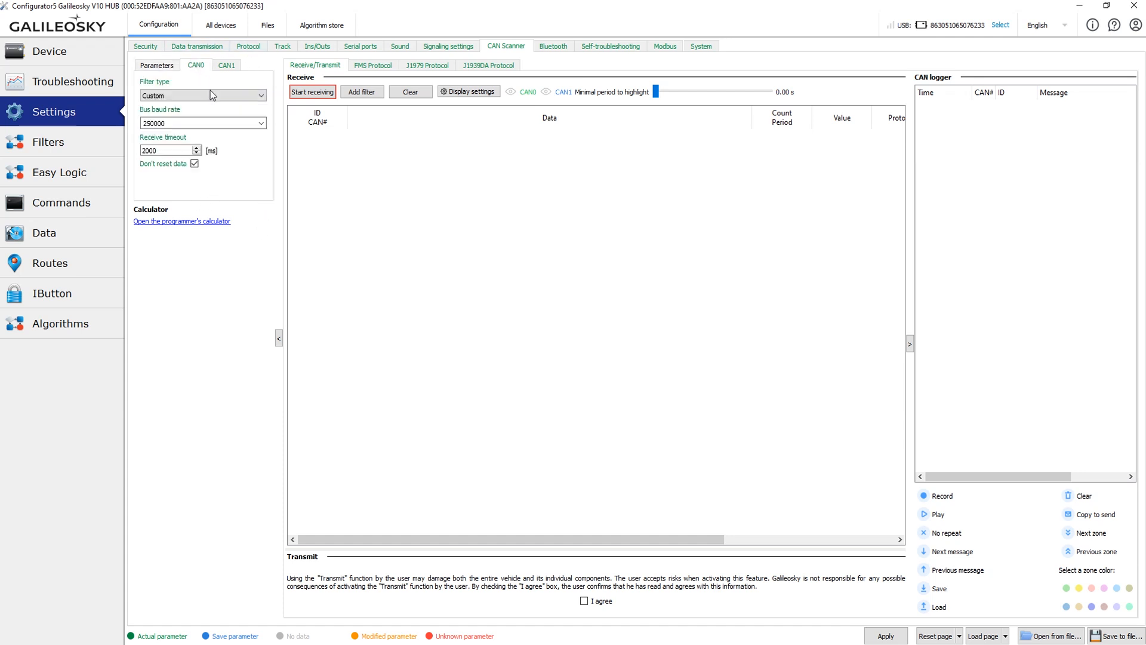
{"action": "left_click", "coordinate": [230, 68]}
{"action": "left_click", "coordinate": [201, 69]}
{"action": "left_click", "coordinate": [230, 96]}
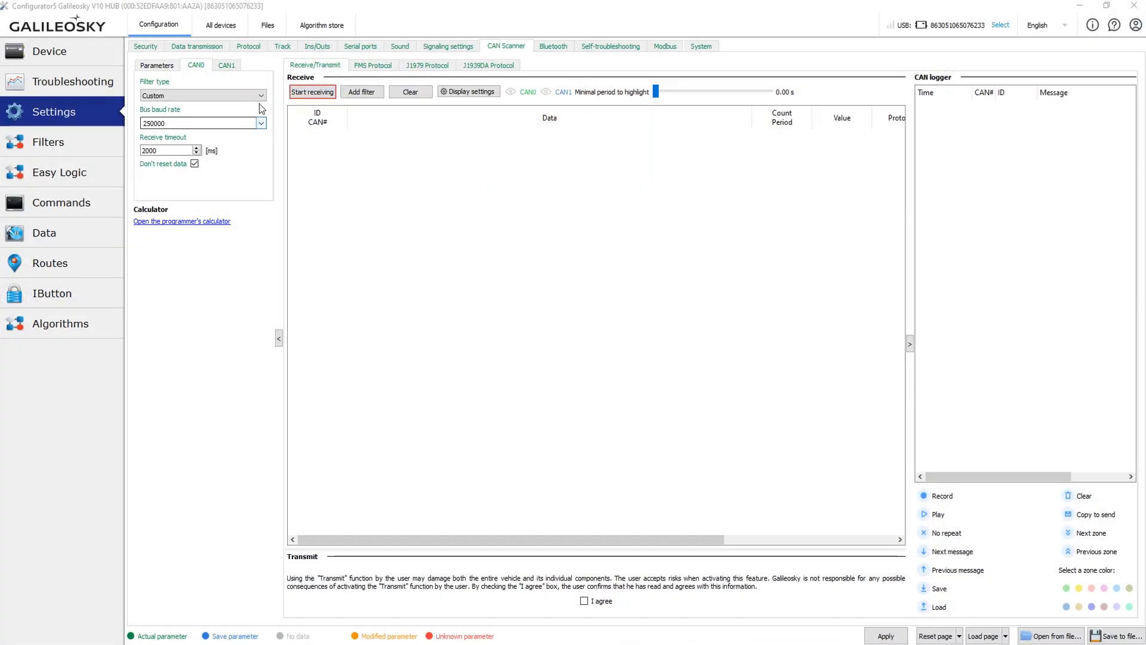
{"action": "left_click", "coordinate": [255, 97]}
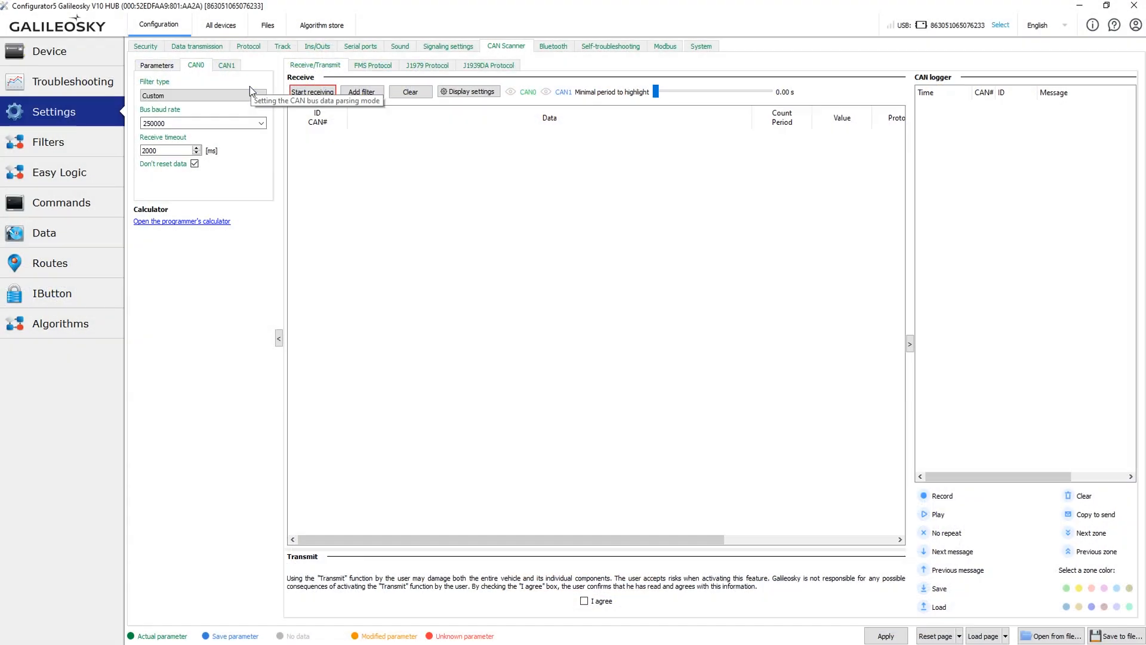
{"action": "left_click", "coordinate": [252, 95]}
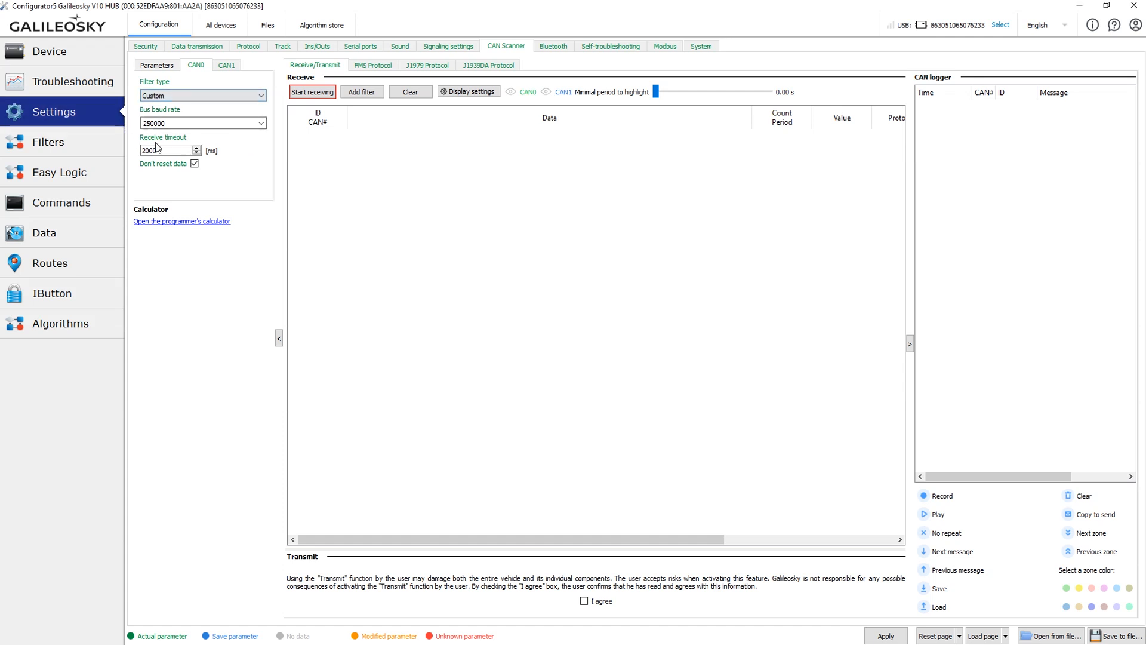
Set the CAN0 bus baud rate to 600000 and switch its Don't reset data option off and back on.
{"action": "left_click", "coordinate": [262, 123]}
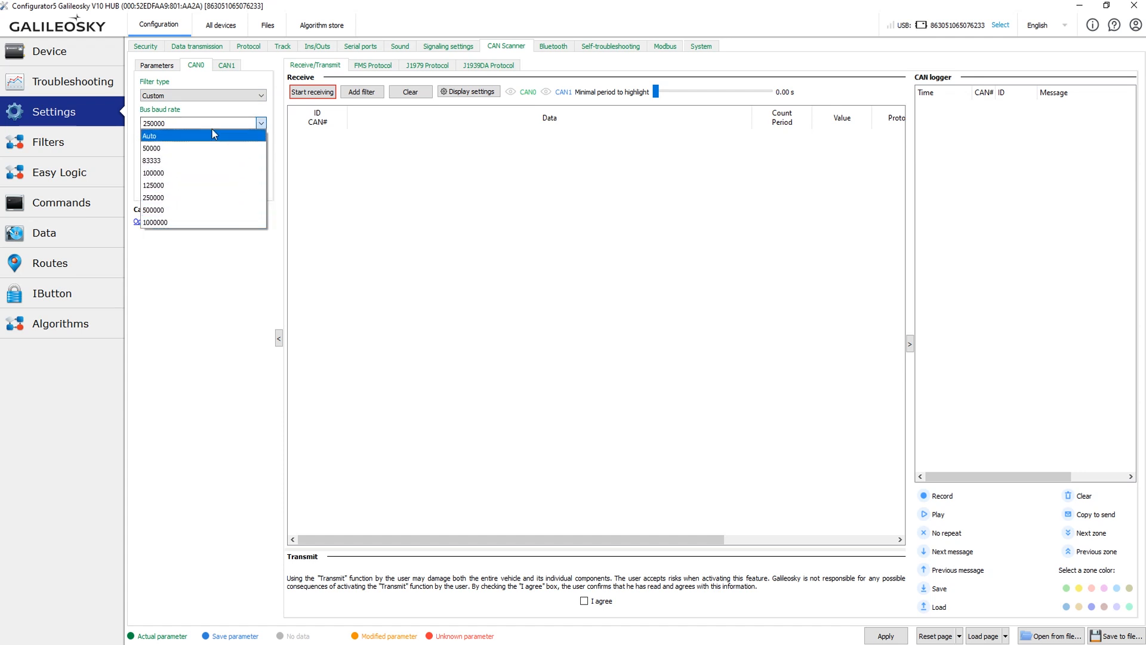
{"action": "left_click", "coordinate": [201, 123]}
{"action": "left_click_drag", "start_coordinate": [200, 124], "coordinate": [93, 126]}
{"action": "type", "text": "600000"}
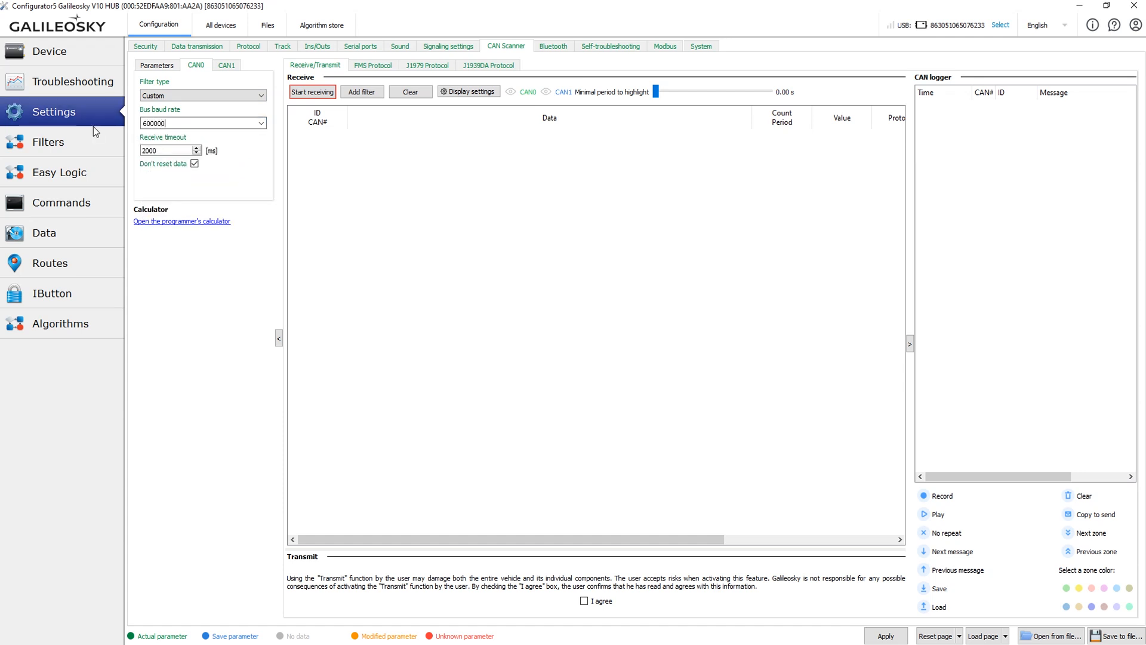
{"action": "left_click", "coordinate": [195, 165]}
{"action": "left_click", "coordinate": [194, 165]}
Check the CAN1 settings and show the vehicle parameters for the Audi A1, year 2013.
{"action": "left_click", "coordinate": [225, 66]}
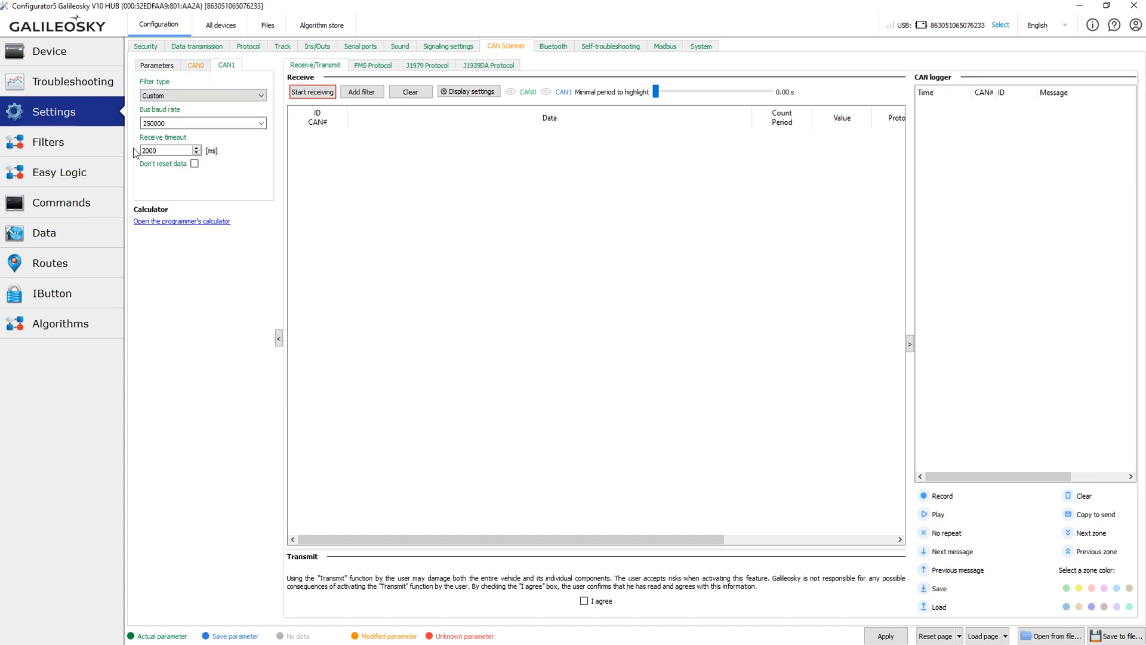
{"action": "left_click", "coordinate": [171, 68]}
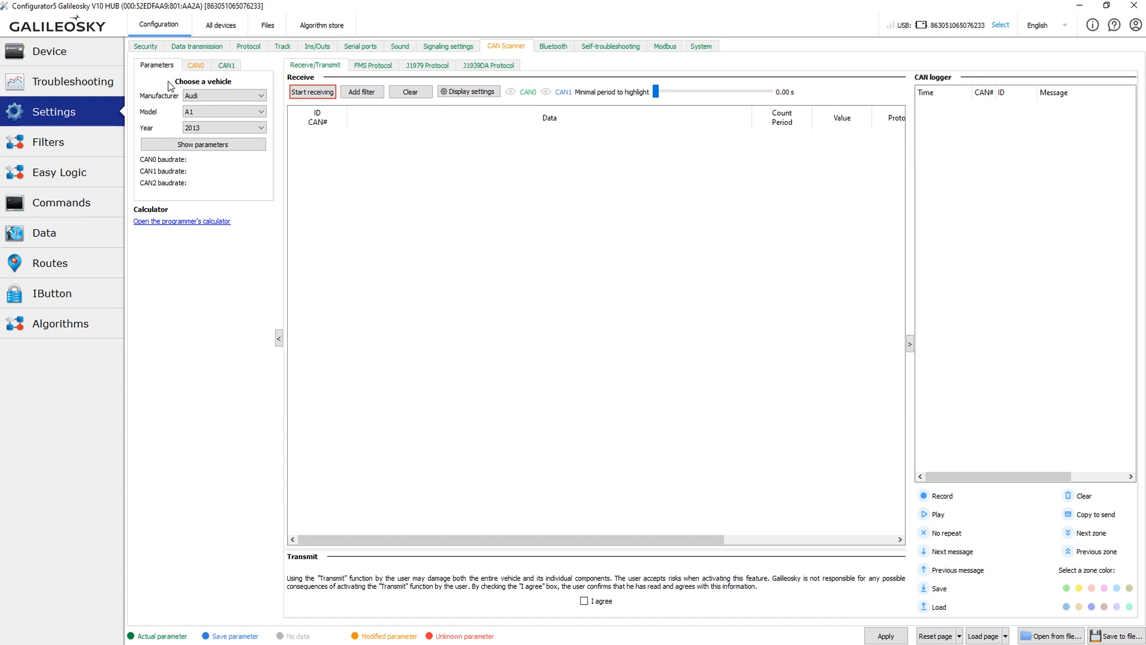
{"action": "left_click", "coordinate": [213, 93]}
{"action": "left_click", "coordinate": [214, 103]}
{"action": "left_click", "coordinate": [216, 109]}
{"action": "left_click", "coordinate": [216, 113]}
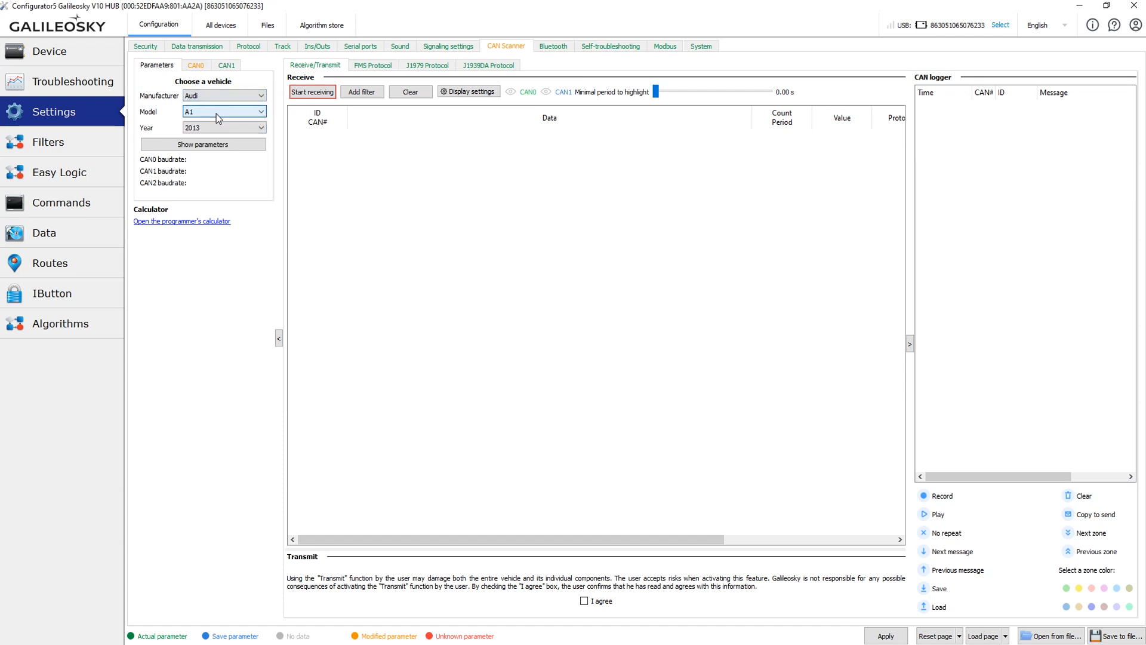
{"action": "left_click", "coordinate": [227, 149]}
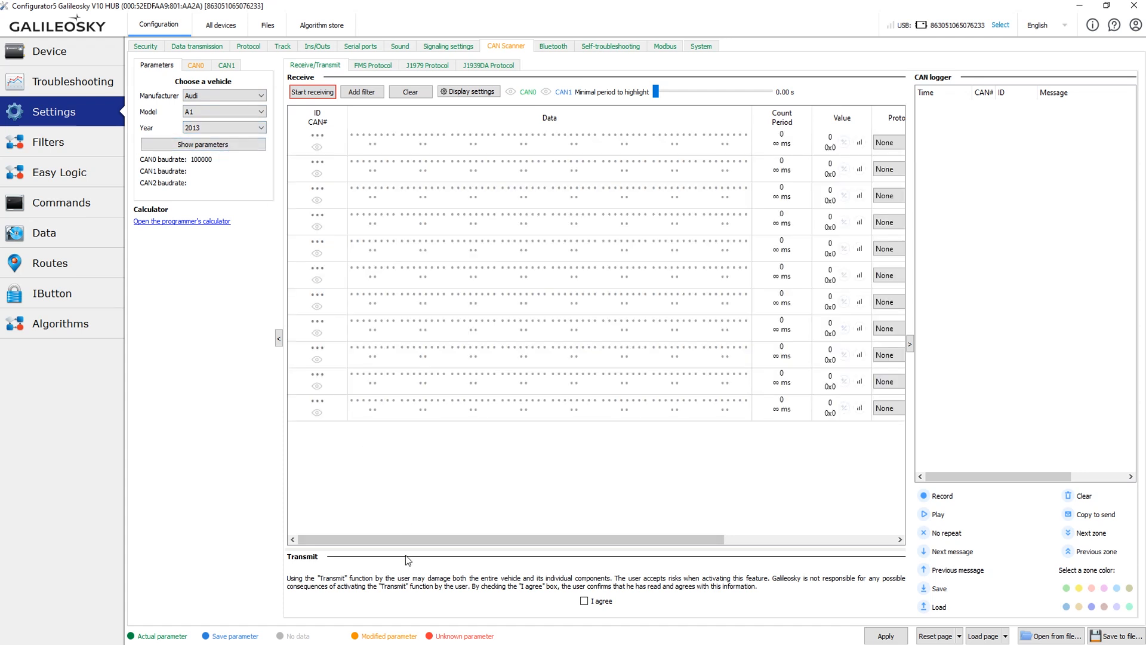
Review the comments of the vehicle parameters and the protocol tag choices for the Drivers belt row.
{"action": "left_click_drag", "start_coordinate": [432, 538], "coordinate": [624, 540]}
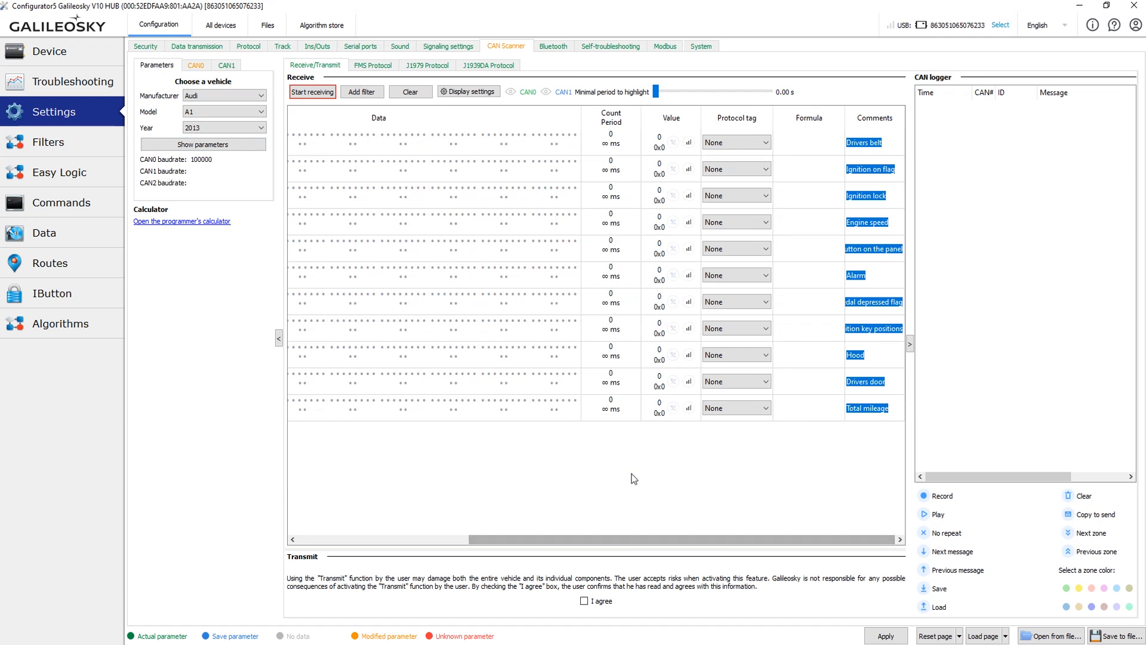
{"action": "left_click", "coordinate": [764, 143]}
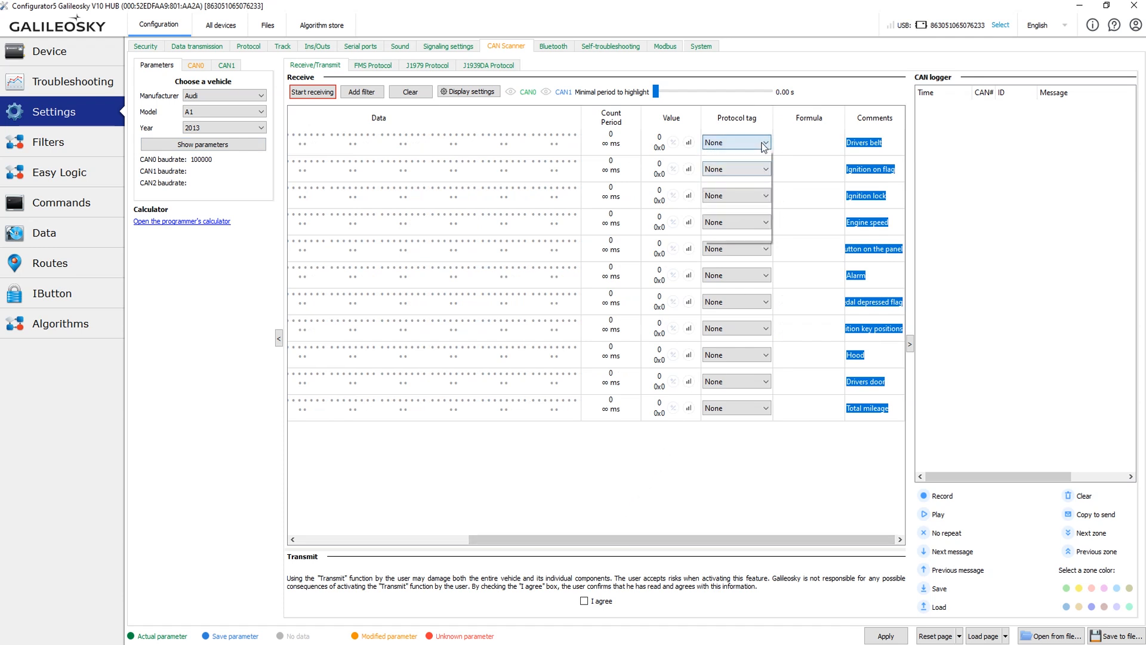
{"action": "left_click", "coordinate": [755, 165]}
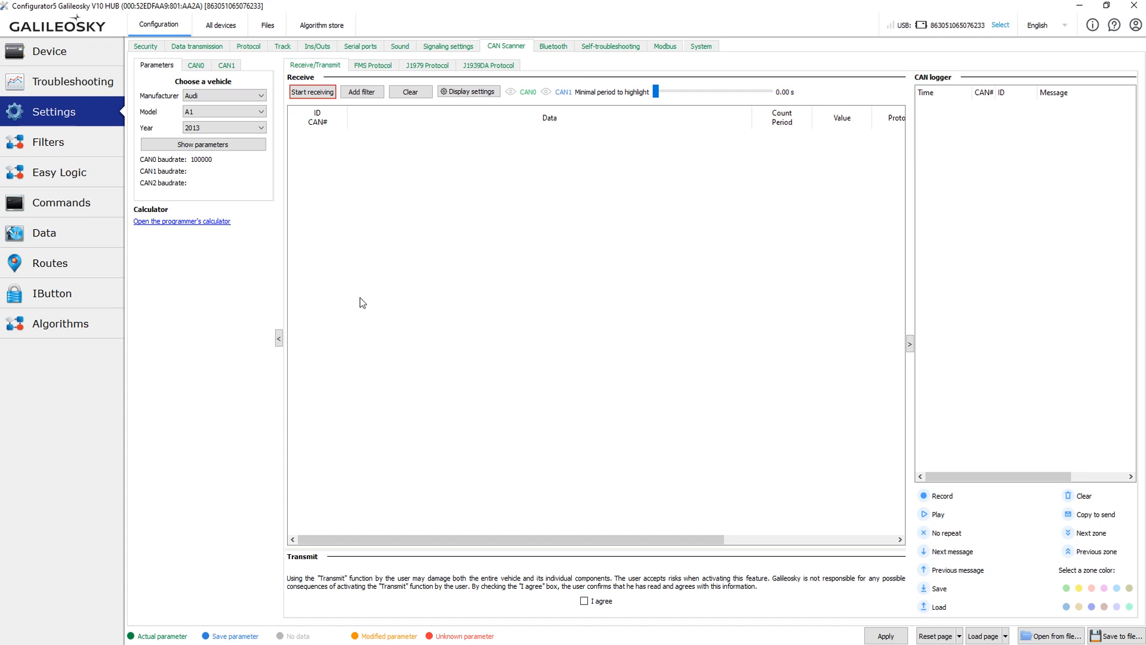
Start receiving CAN messages and display graphs under the data bytes.
{"action": "left_click", "coordinate": [311, 93]}
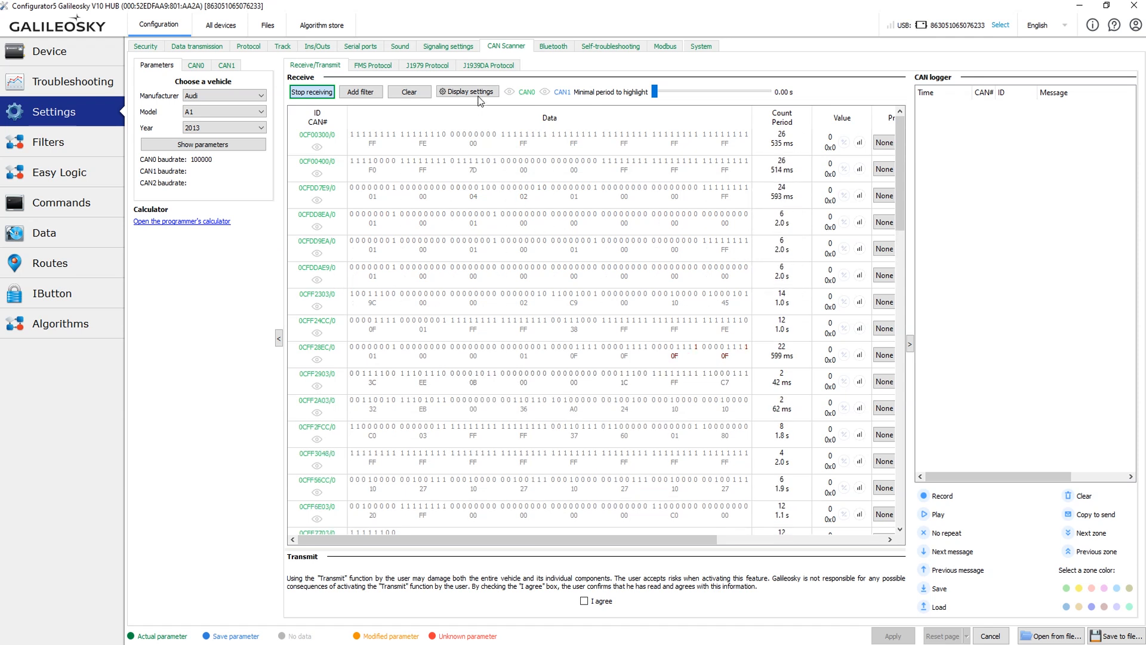
{"action": "left_click", "coordinate": [468, 92]}
{"action": "left_click", "coordinate": [447, 139]}
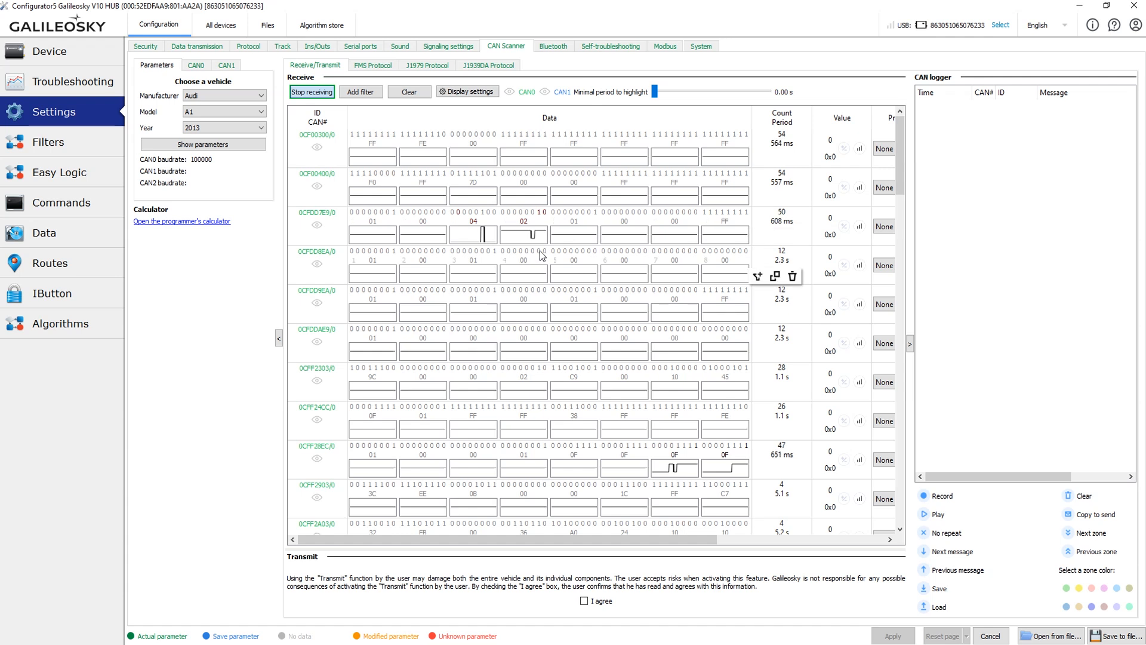
Select data bytes 3 to 6 of message 0CFDD7E9 and assign them the protocol tag CAN32BITR0.
{"action": "left_click", "coordinate": [525, 222]}
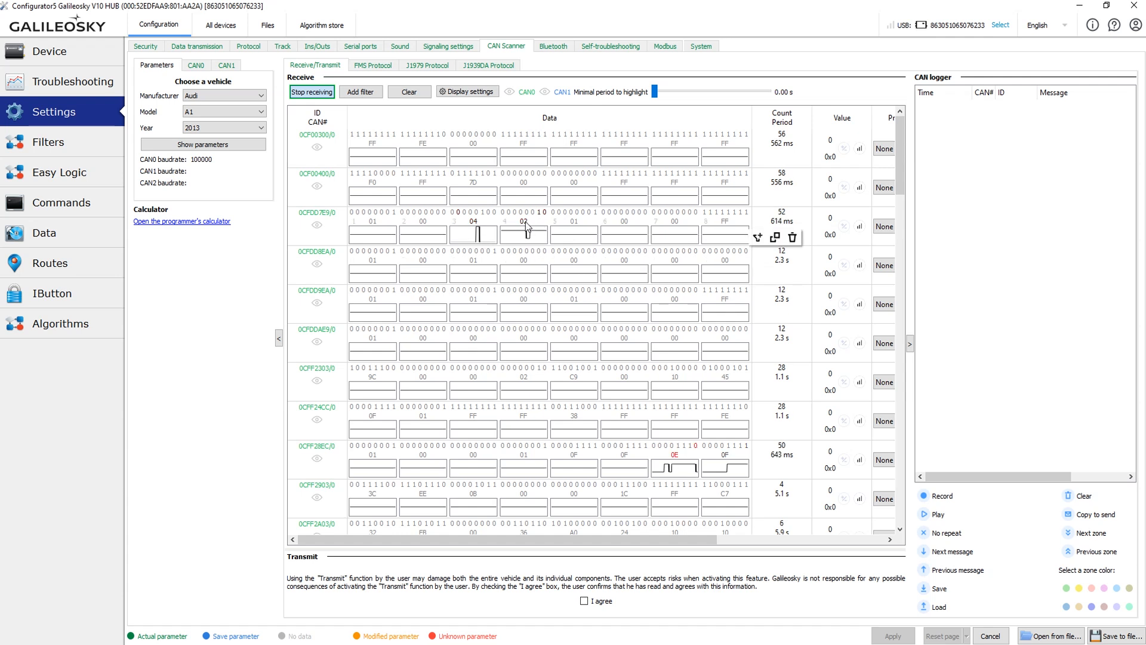
{"action": "left_click", "coordinate": [474, 222]}
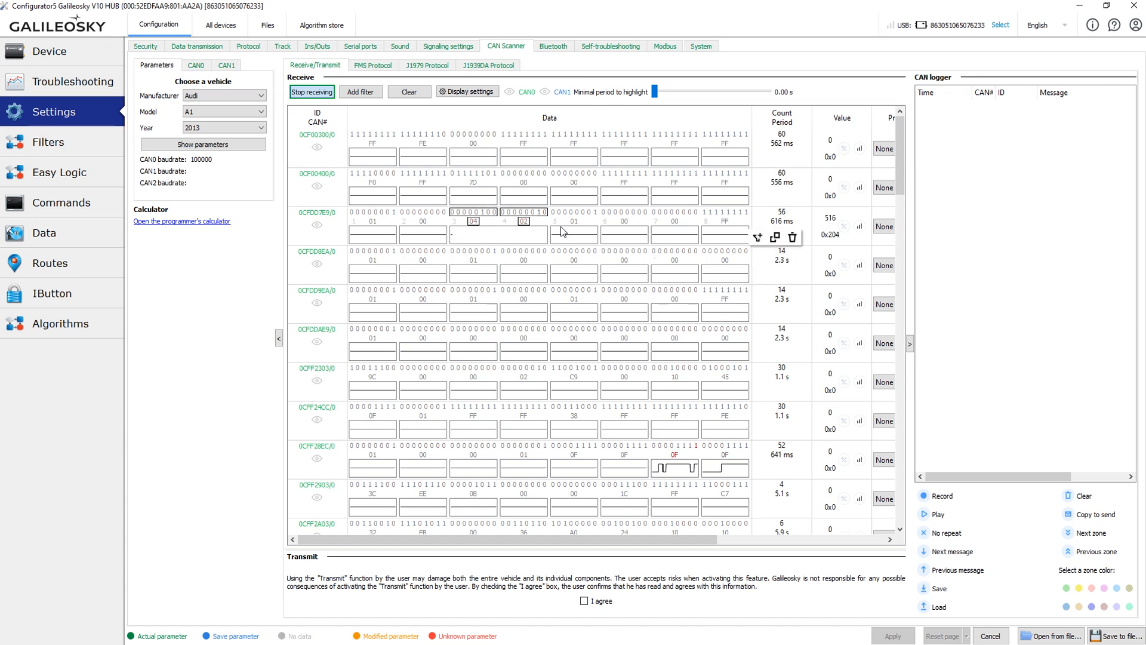
{"action": "left_click", "coordinate": [574, 222]}
{"action": "left_click", "coordinate": [624, 222]}
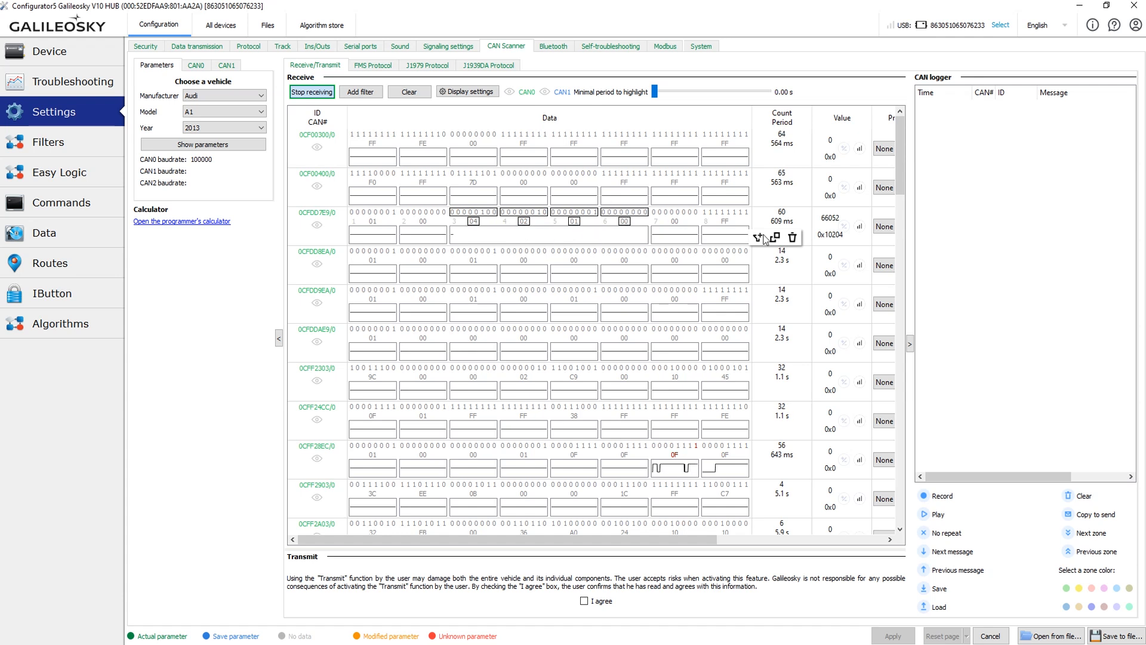
{"action": "left_click", "coordinate": [750, 540]}
{"action": "left_click", "coordinate": [836, 227]}
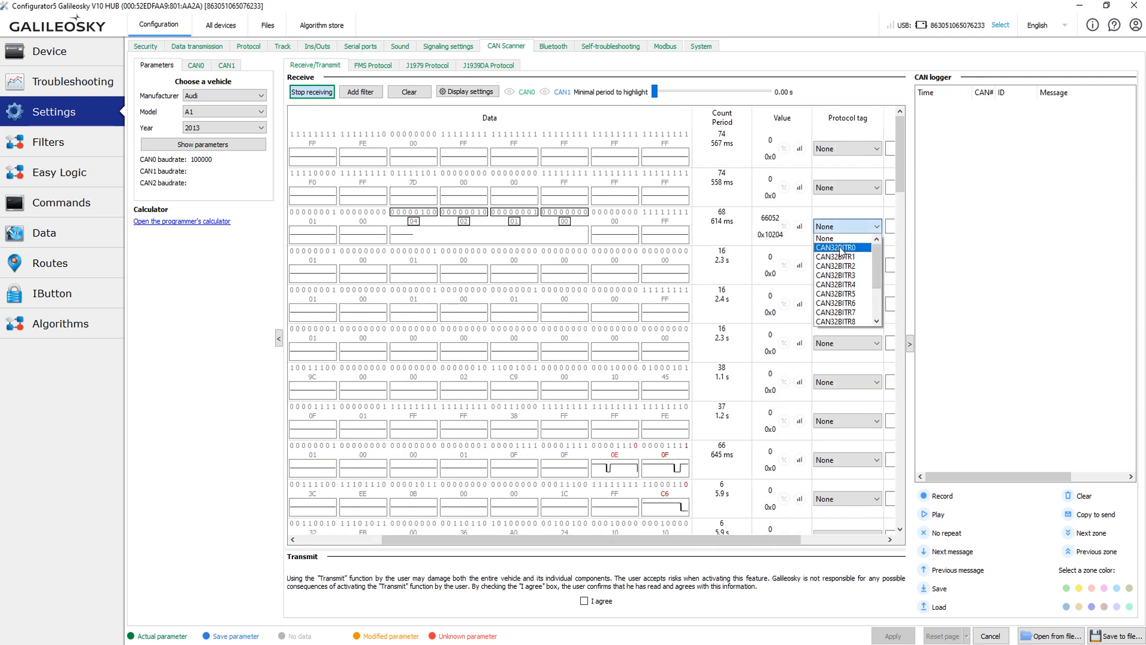
{"action": "left_click", "coordinate": [839, 249]}
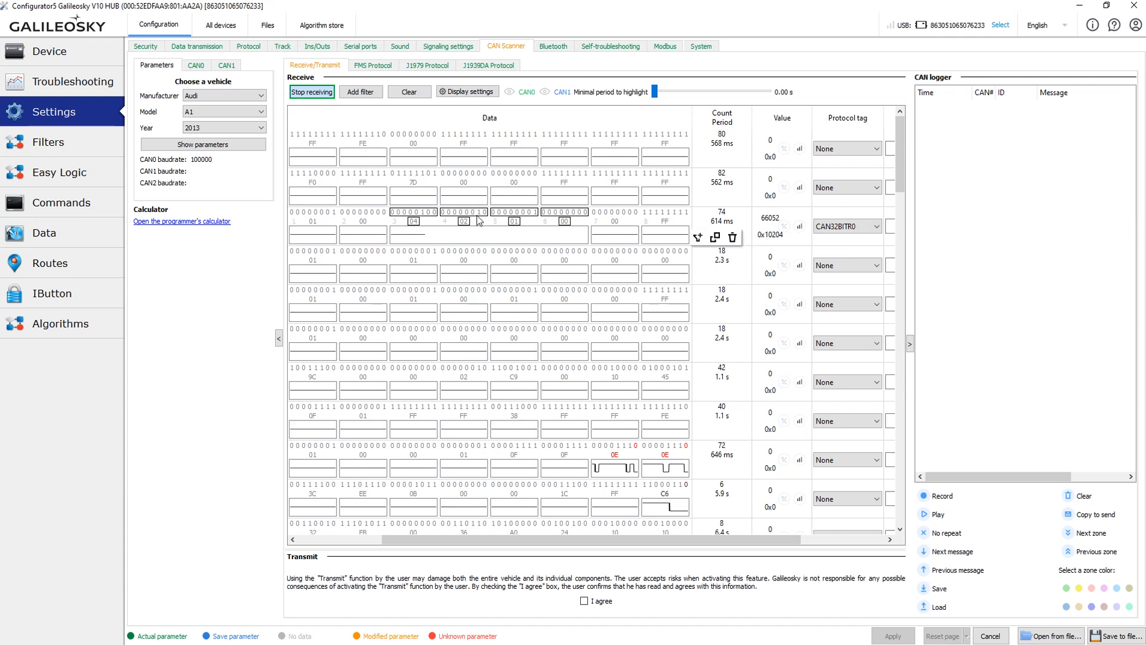
Apply the formula v*4/10 to the value of the message tagged CAN32BITR0.
{"action": "left_click", "coordinate": [196, 66]}
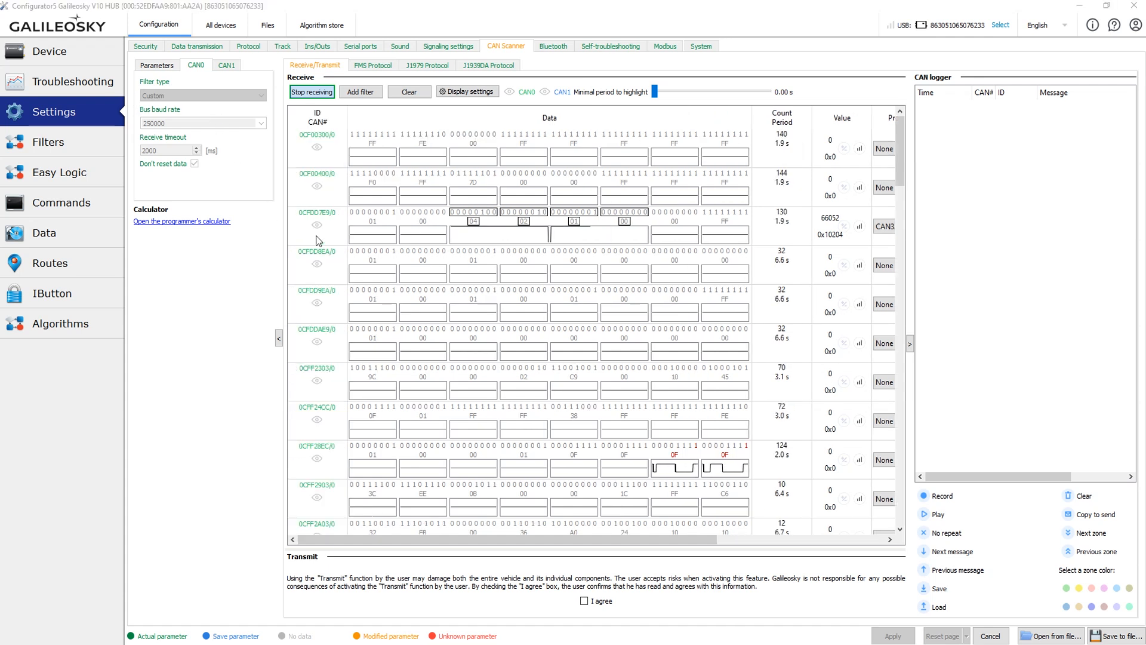
{"action": "left_click_drag", "start_coordinate": [499, 538], "coordinate": [686, 537]}
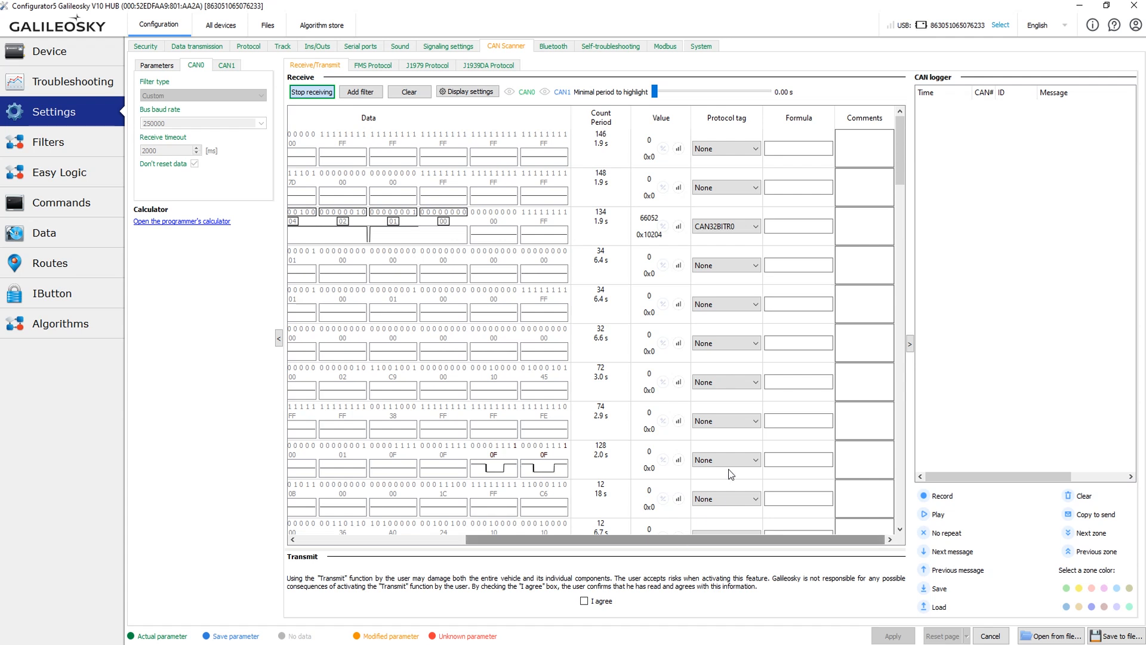
{"action": "left_click", "coordinate": [795, 227]}
{"action": "left_click", "coordinate": [785, 313]}
{"action": "left_click", "coordinate": [804, 294]}
{"action": "left_click", "coordinate": [749, 276]}
{"action": "left_click", "coordinate": [823, 294]}
{"action": "left_click", "coordinate": [748, 294]}
{"action": "left_click", "coordinate": [748, 313]}
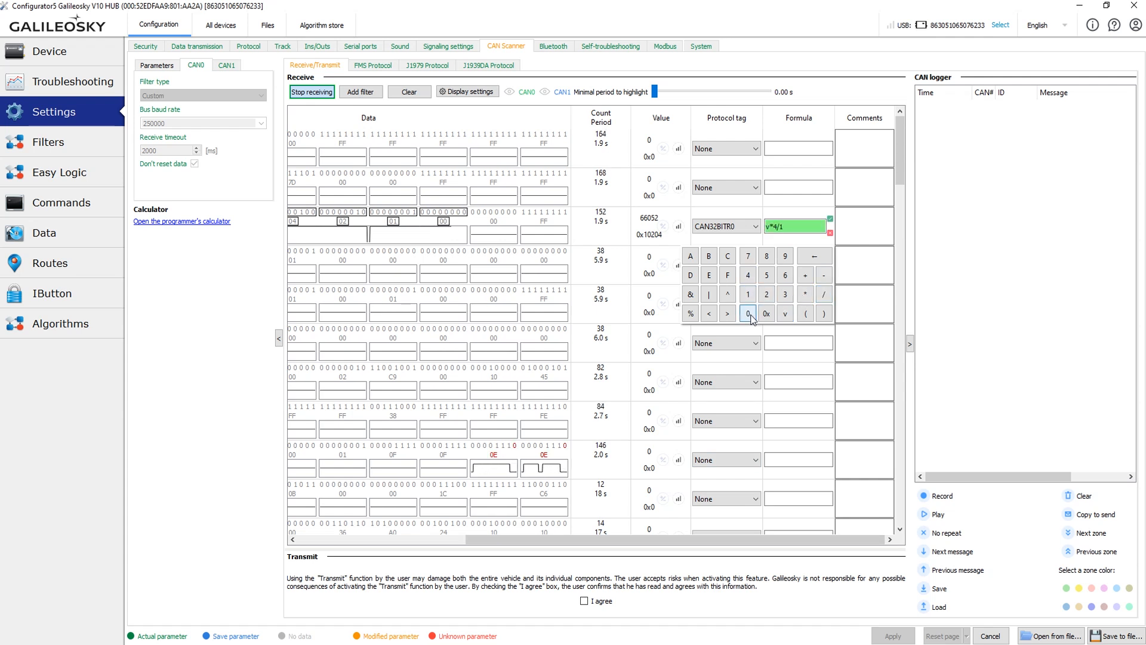
{"action": "left_click", "coordinate": [830, 219]}
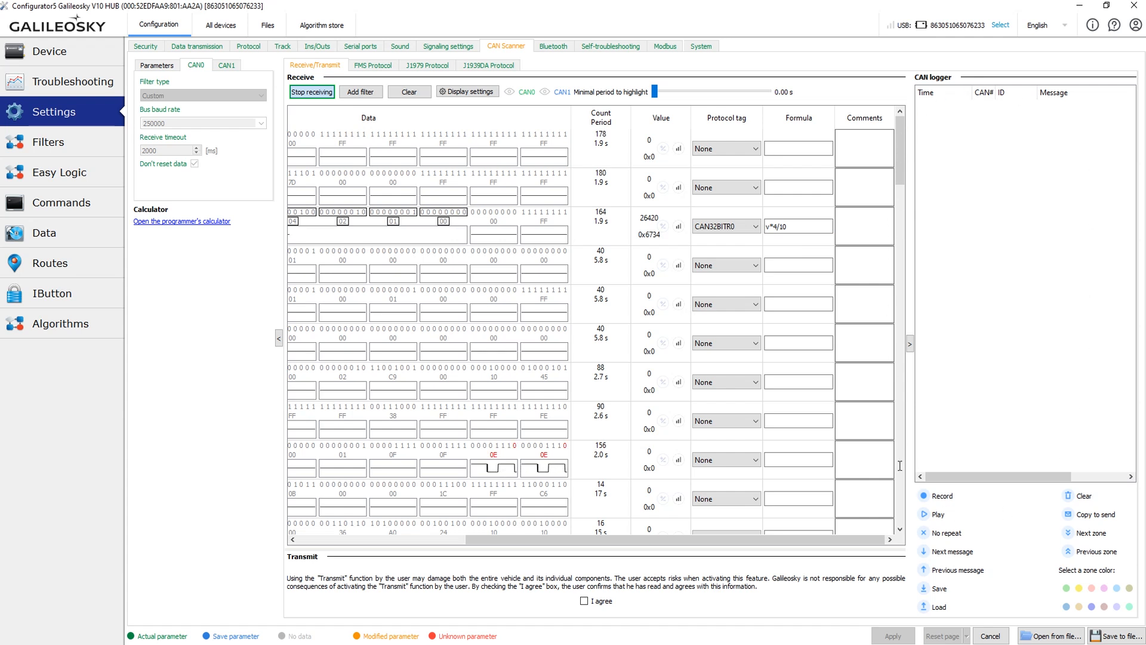
Record the CAN messages in the CAN logger, marking successive zones green, yellow and pink.
{"action": "left_click", "coordinate": [926, 497]}
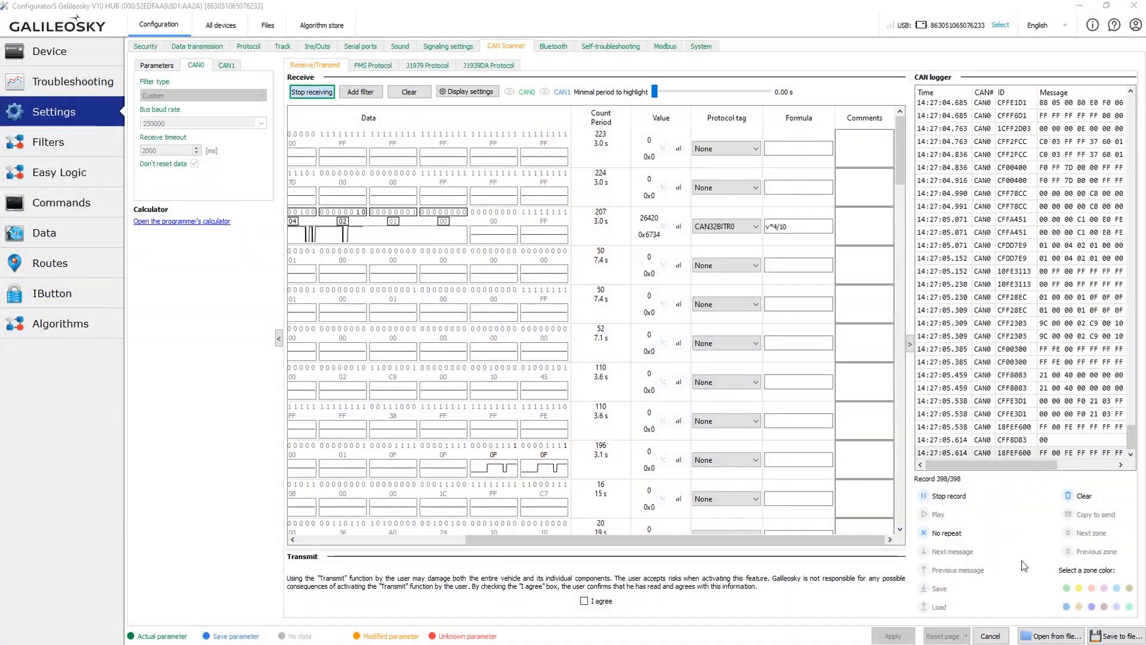
{"action": "left_click", "coordinate": [1066, 588]}
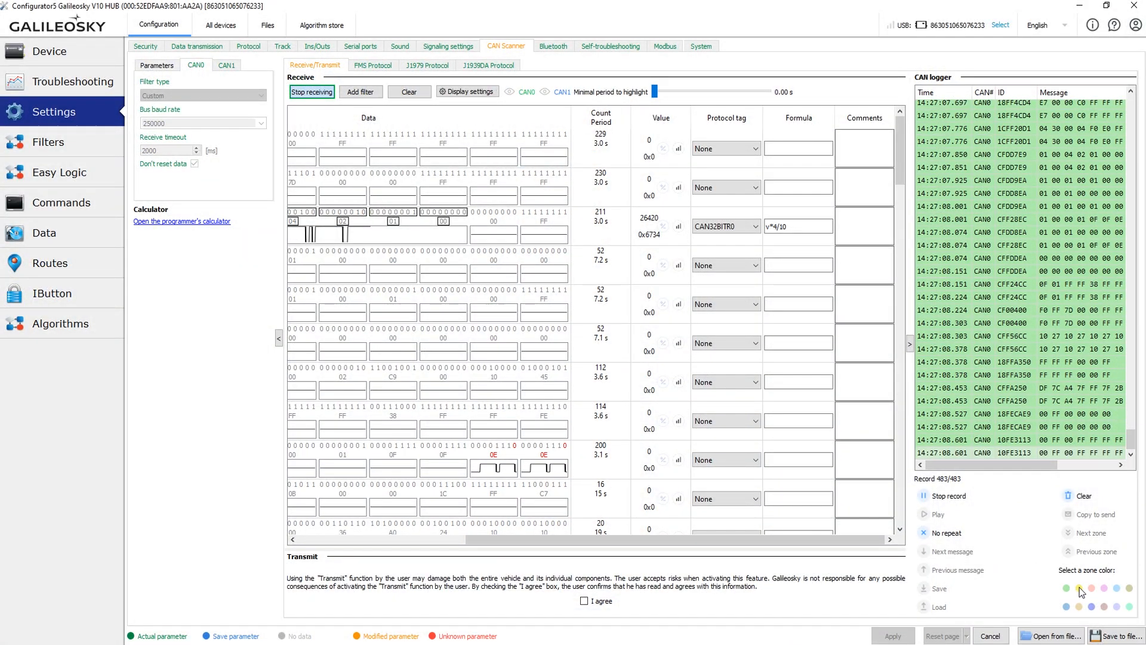
{"action": "left_click", "coordinate": [1079, 588]}
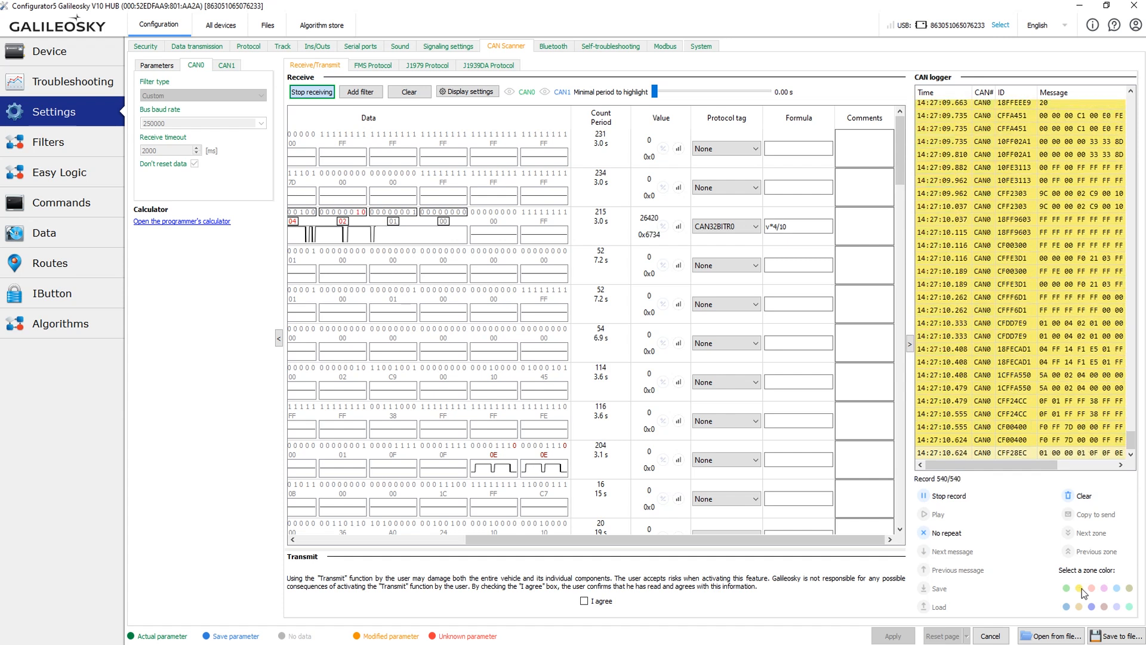
{"action": "left_click", "coordinate": [1092, 588]}
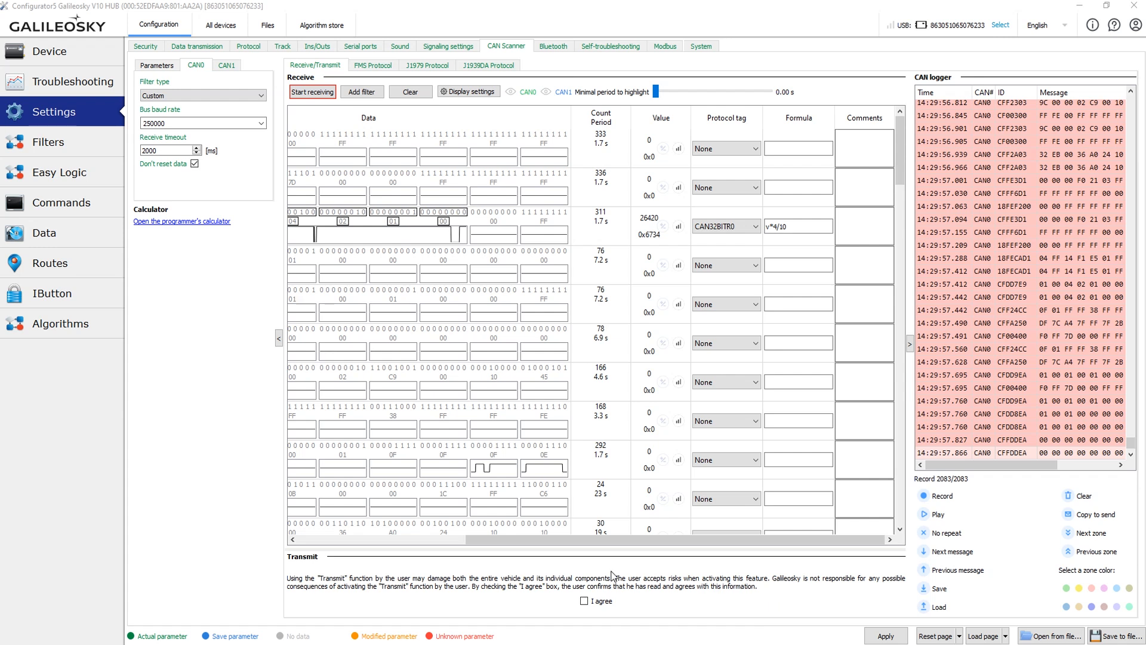
Accept the risks of the Transmit function and enable transmitting on CAN0.
{"action": "left_click", "coordinate": [584, 601]}
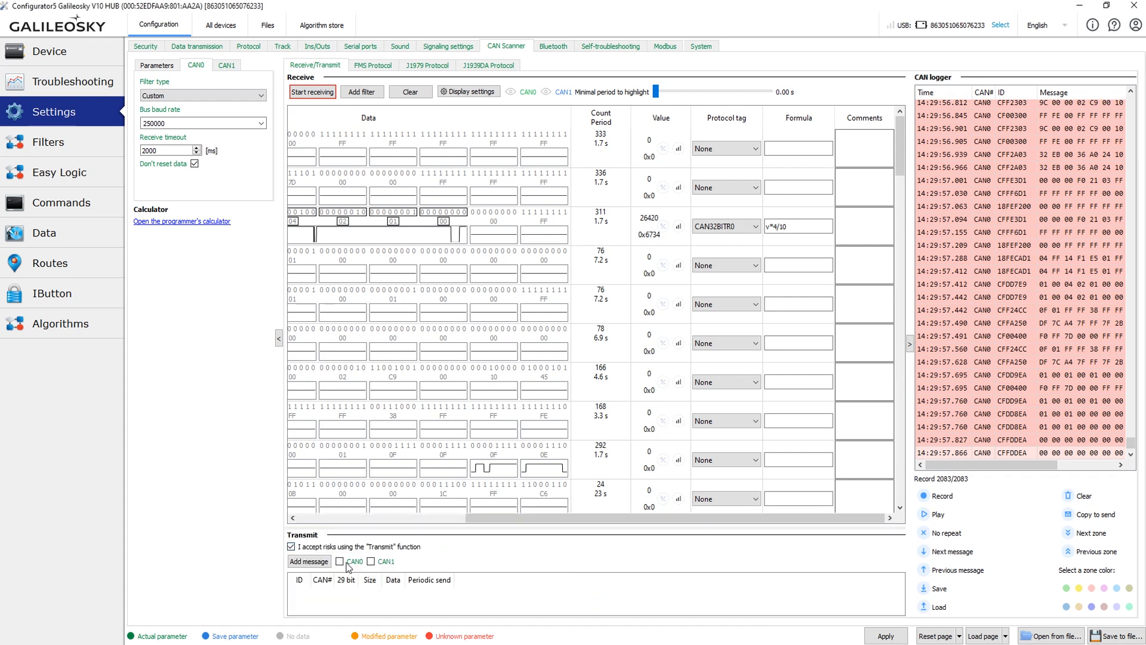
{"action": "left_click", "coordinate": [340, 561]}
Check the FMS protocol's CAN bus choices for fuel consumption and set the CAN0 filter type to FMS.
{"action": "left_click", "coordinate": [371, 69]}
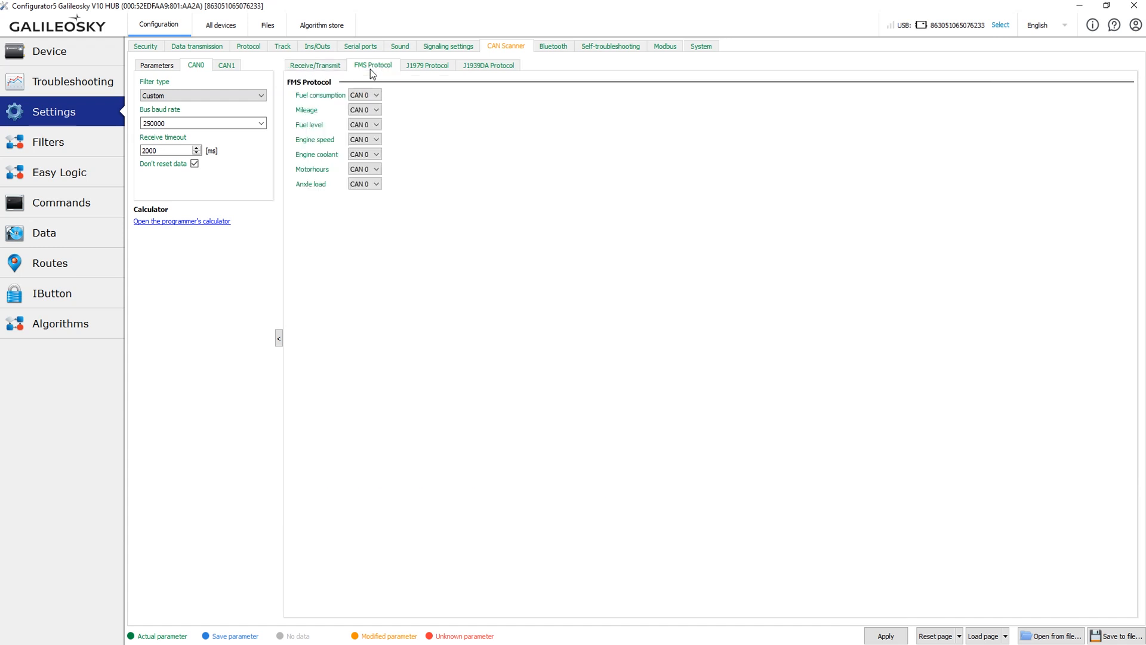
{"action": "left_click", "coordinate": [373, 95]}
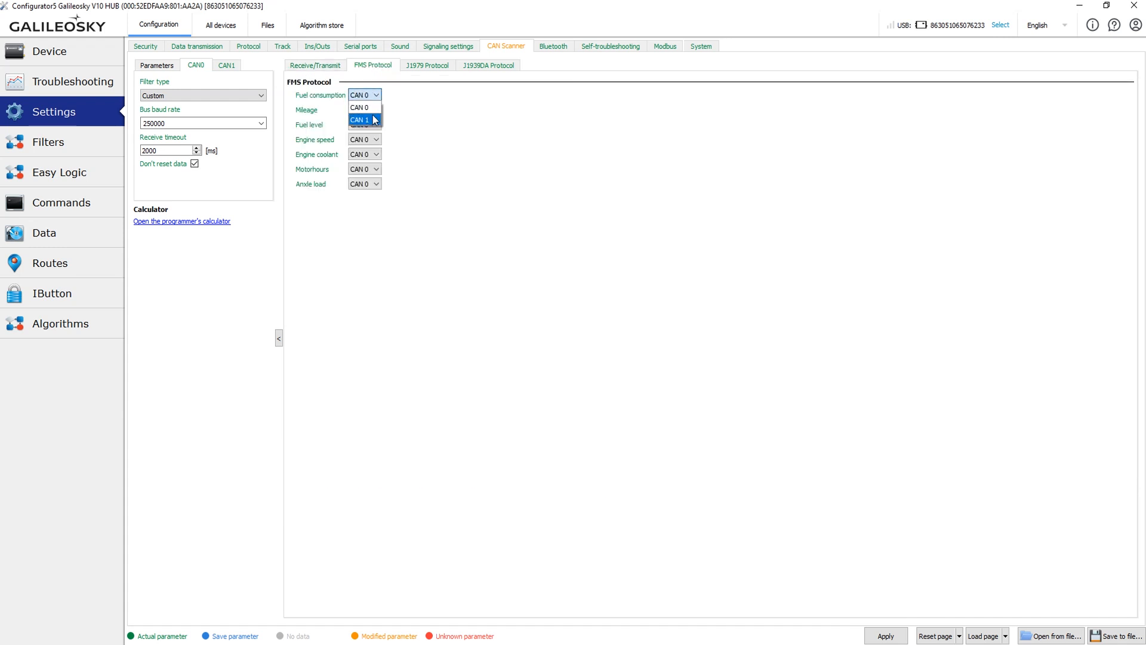
{"action": "left_click", "coordinate": [247, 95]}
{"action": "left_click", "coordinate": [242, 119]}
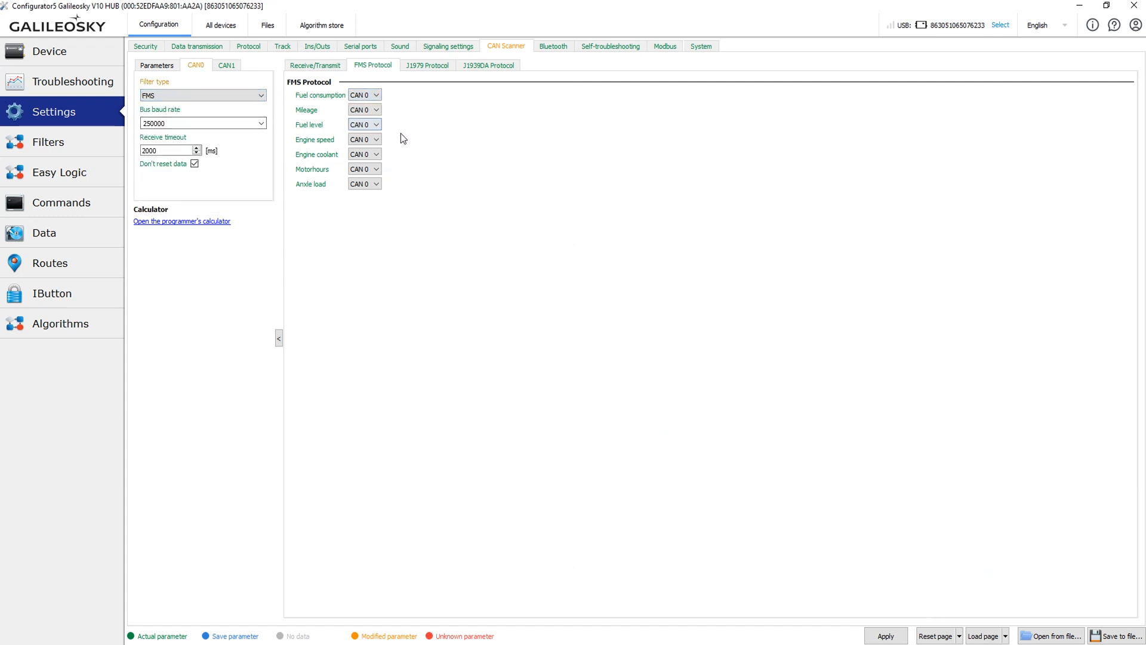
Set the CAN1 filter type to FMS.
{"action": "left_click", "coordinate": [229, 66]}
{"action": "left_click", "coordinate": [232, 96]}
{"action": "scroll", "coordinate": [233, 107], "scroll_direction": "up", "scroll_amount": 1}
{"action": "left_click", "coordinate": [235, 118]}
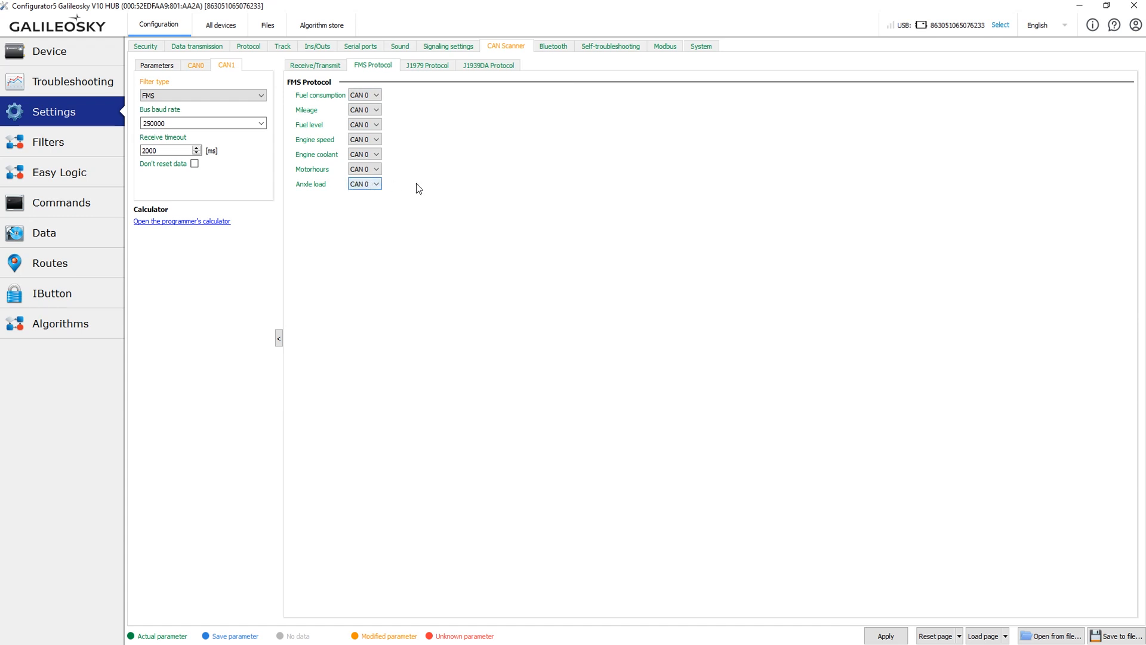
Review the J1979 protocol parameters with their protocol tags and polling times.
{"action": "left_click", "coordinate": [416, 65]}
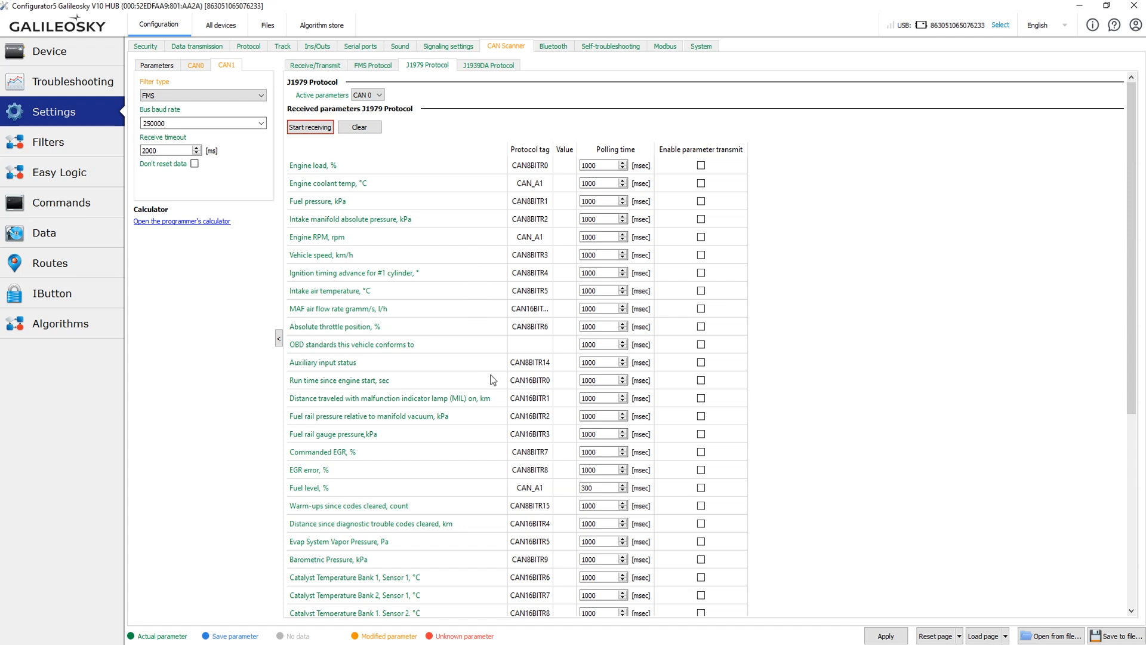
{"action": "scroll", "coordinate": [491, 382], "scroll_direction": "down", "scroll_amount": 6}
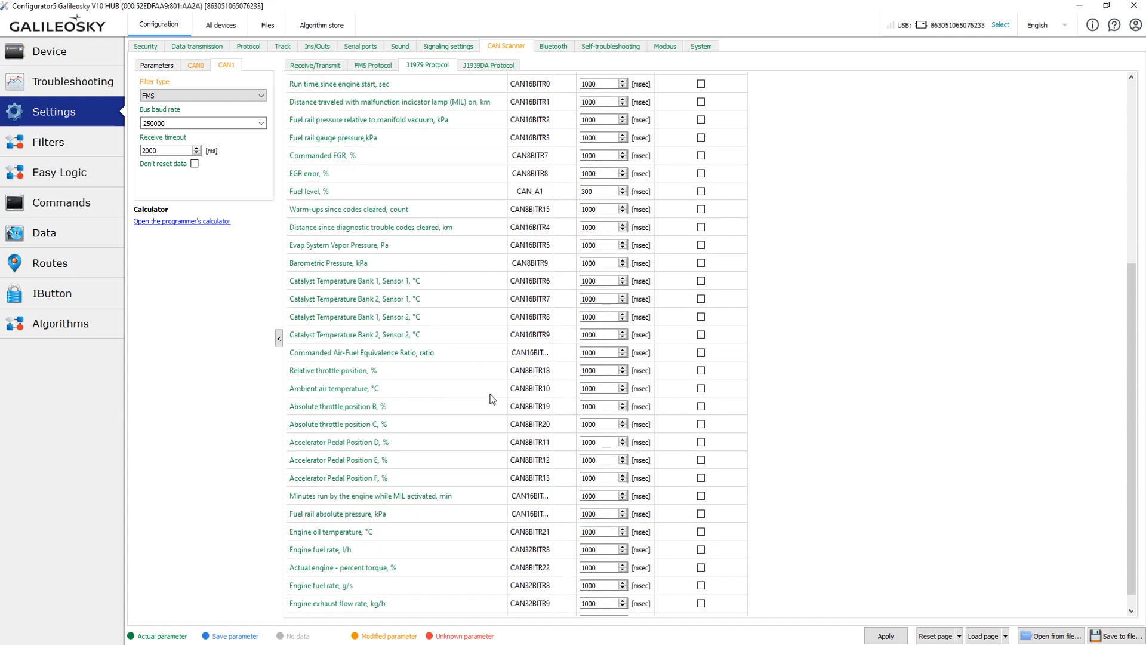
Check the J1979 (OBD II) standard and custom filter options available for the CAN1 filter type.
{"action": "scroll", "coordinate": [491, 397], "scroll_direction": "up", "scroll_amount": 4}
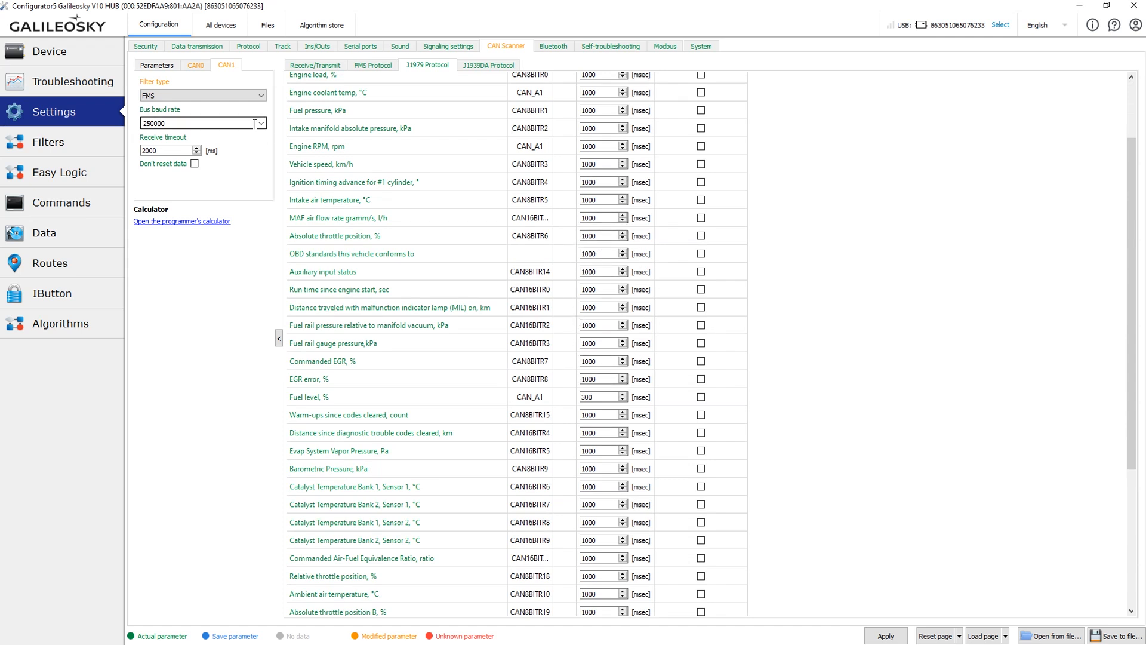
{"action": "left_click", "coordinate": [218, 98]}
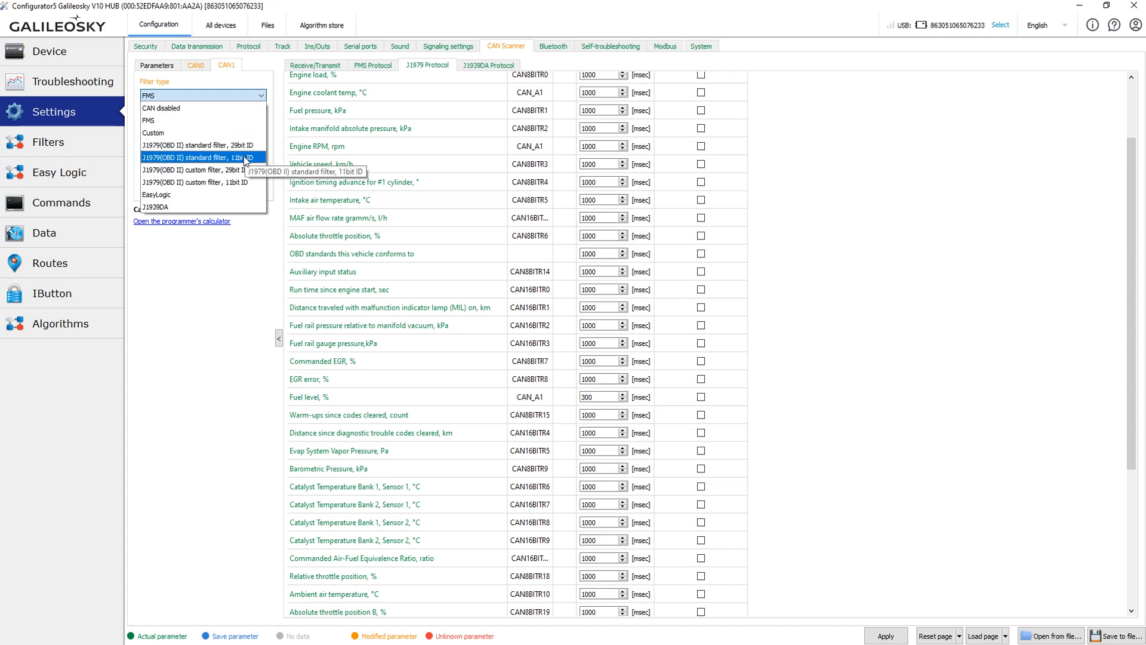
{"action": "left_click", "coordinate": [245, 84]}
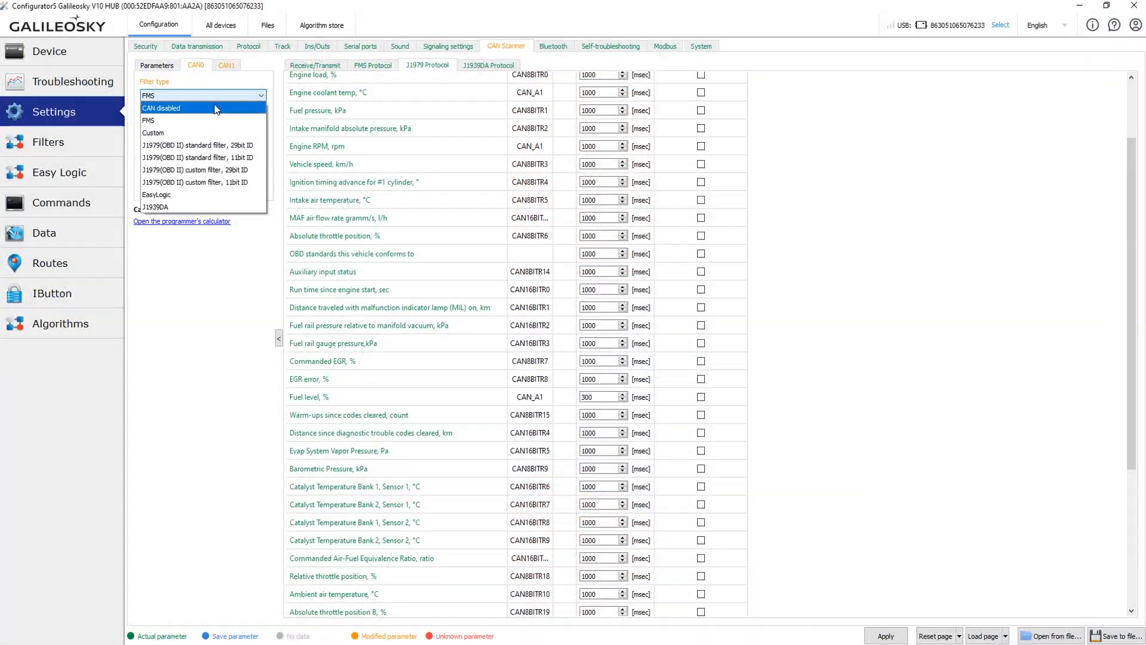
Set the CAN0 filter type to J1939DA and apply the settings to the device.
{"action": "left_click", "coordinate": [225, 207]}
{"action": "left_click", "coordinate": [885, 636]}
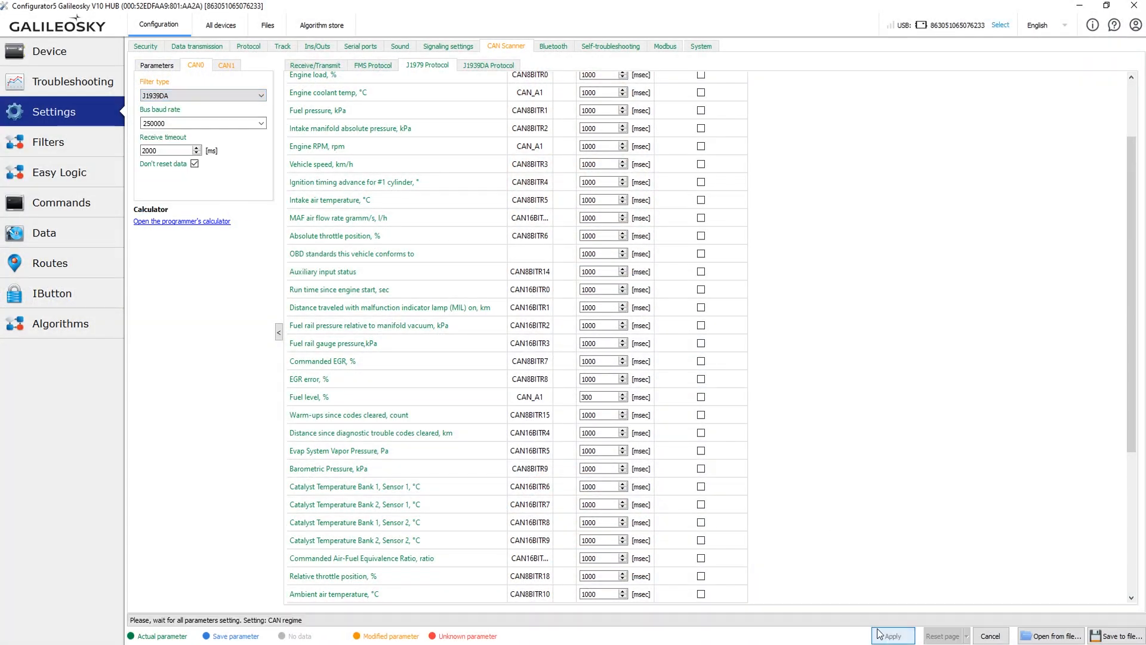
Start receiving J1939DA protocol data and enable parameter transmission for Barometric Pressure (SPN108).
{"action": "left_click", "coordinate": [508, 65]}
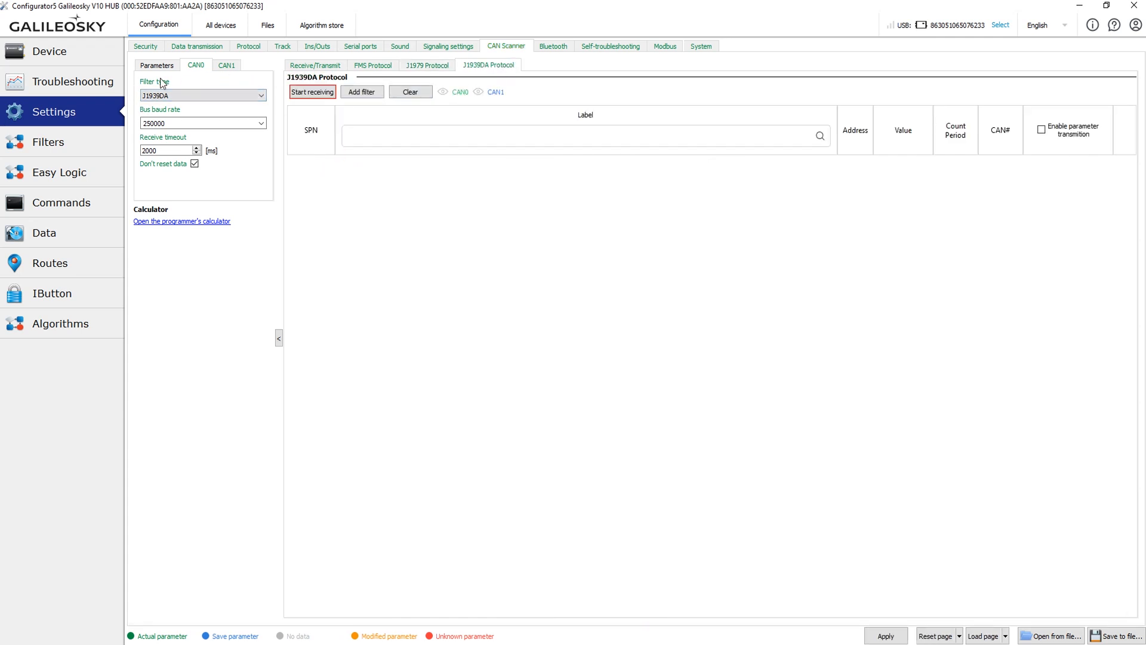
{"action": "left_click", "coordinate": [313, 93]}
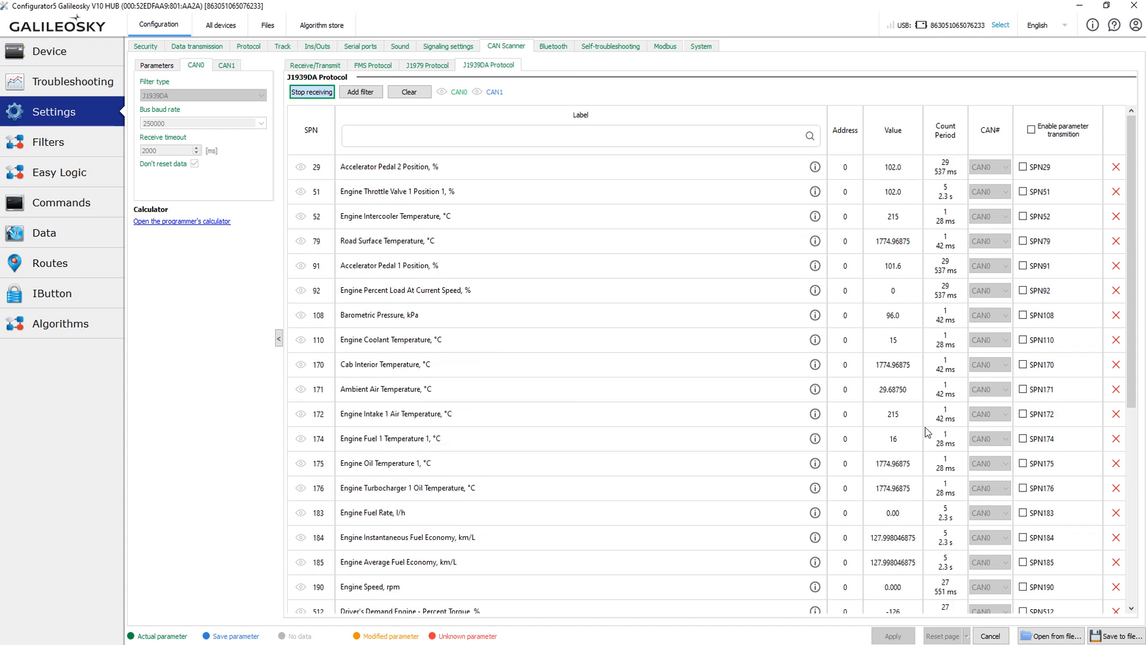
{"action": "left_click", "coordinate": [1023, 316]}
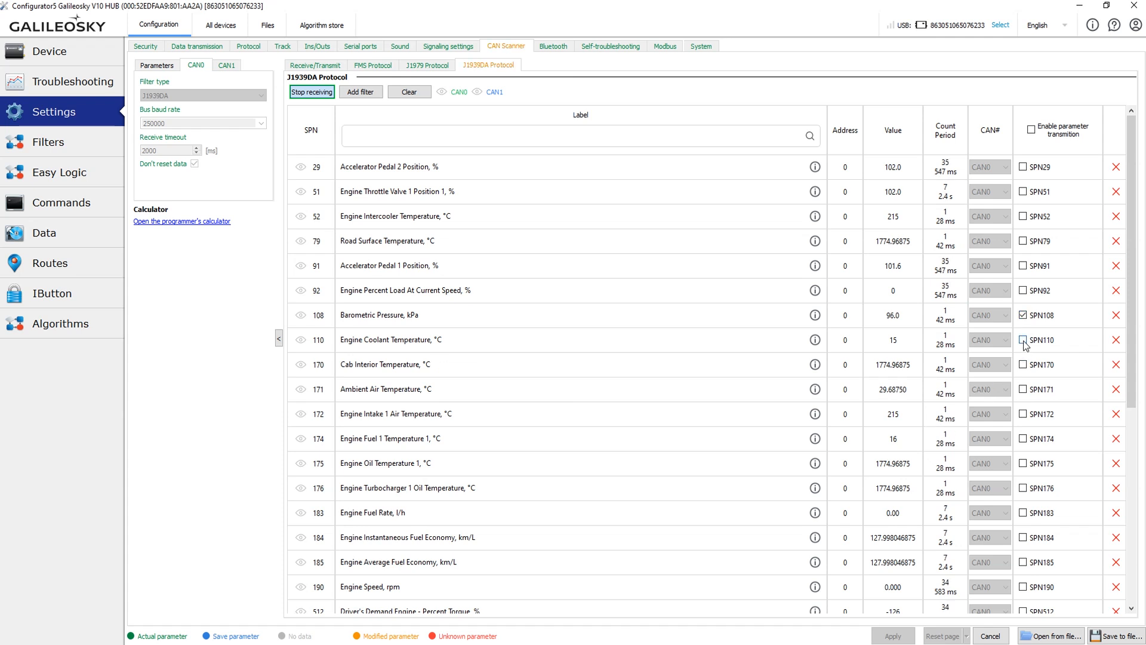